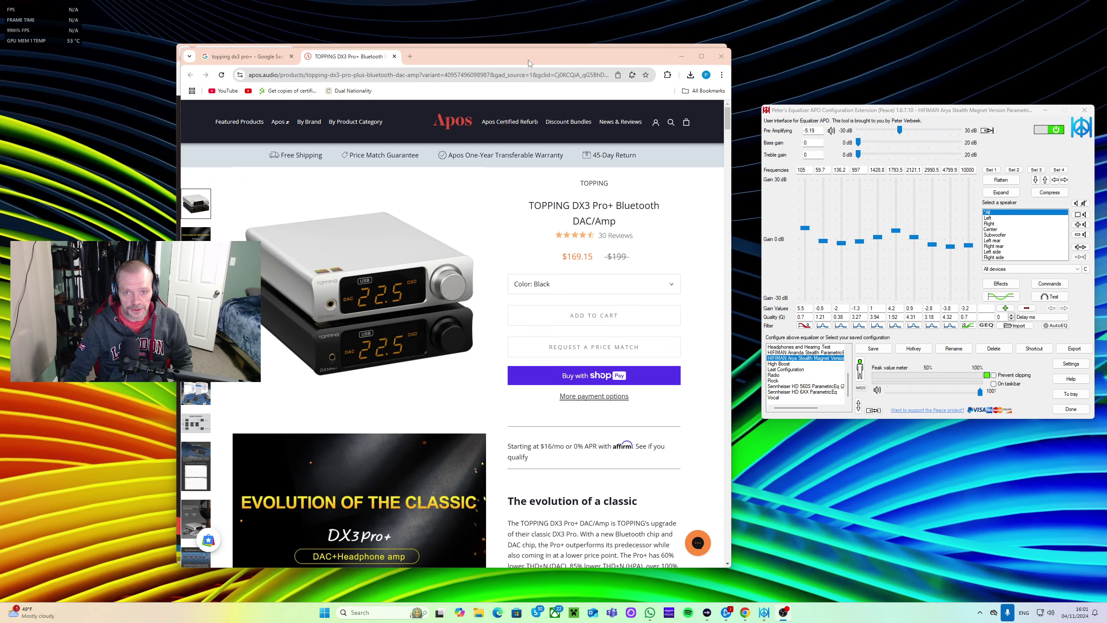
- Minimize the TOPPING DX3 Pro+ browser window to reveal the AutoEq site
{"action": "left_click", "coordinate": [681, 56]}
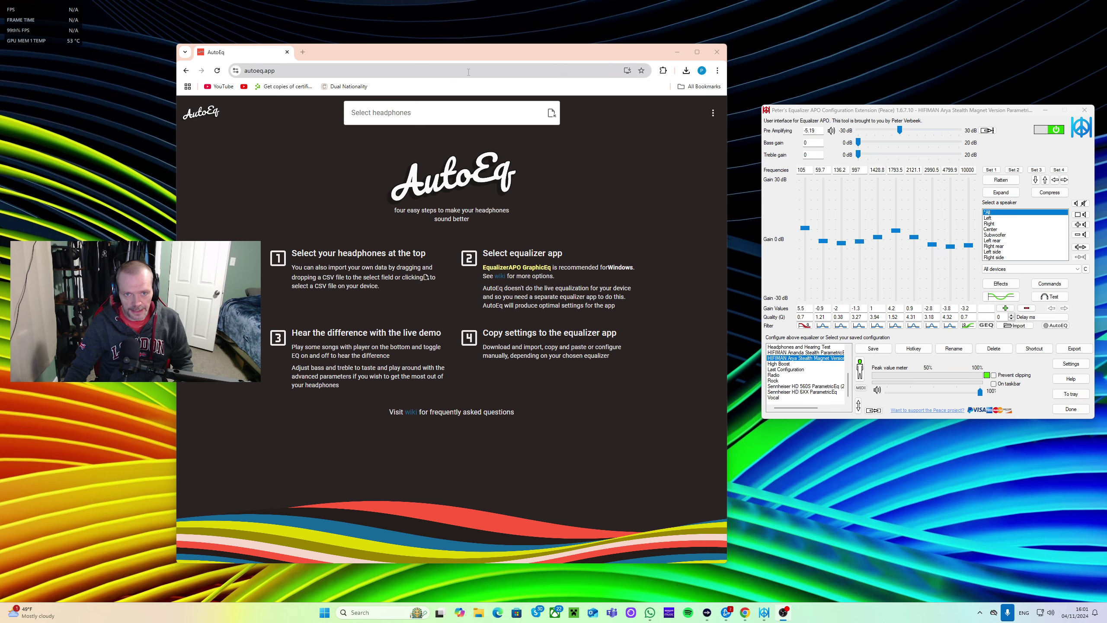
- Search AutoEq's headphone list for 'hifiman' to find the Arya Stealth Magnet Version
{"action": "left_click", "coordinate": [483, 117]}
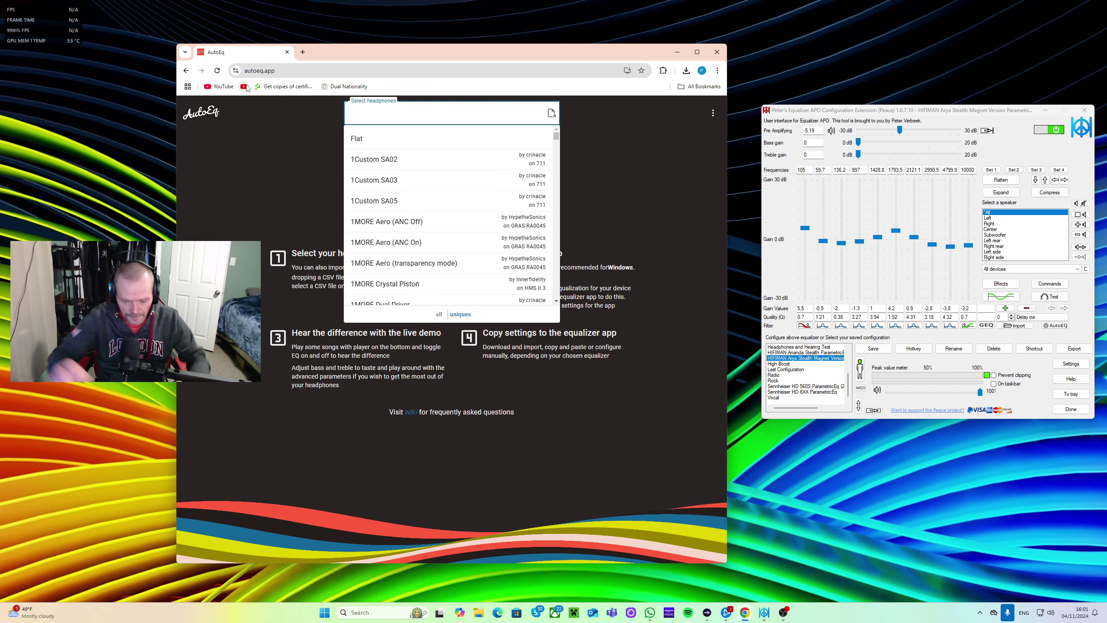
{"action": "type", "text": "hifi"}
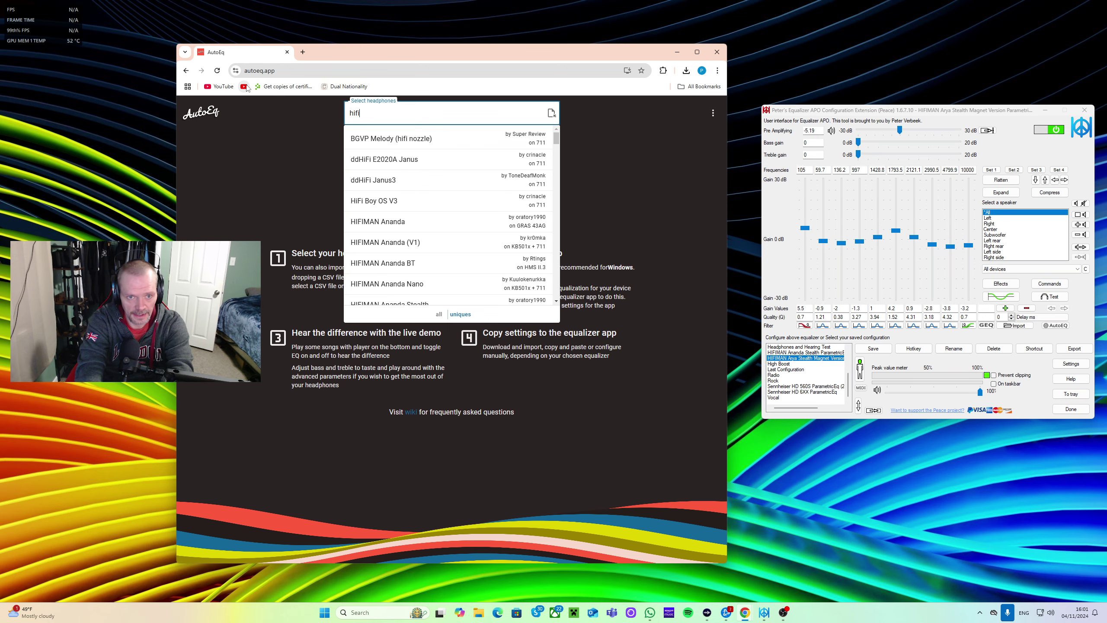
{"action": "type", "text": "man"}
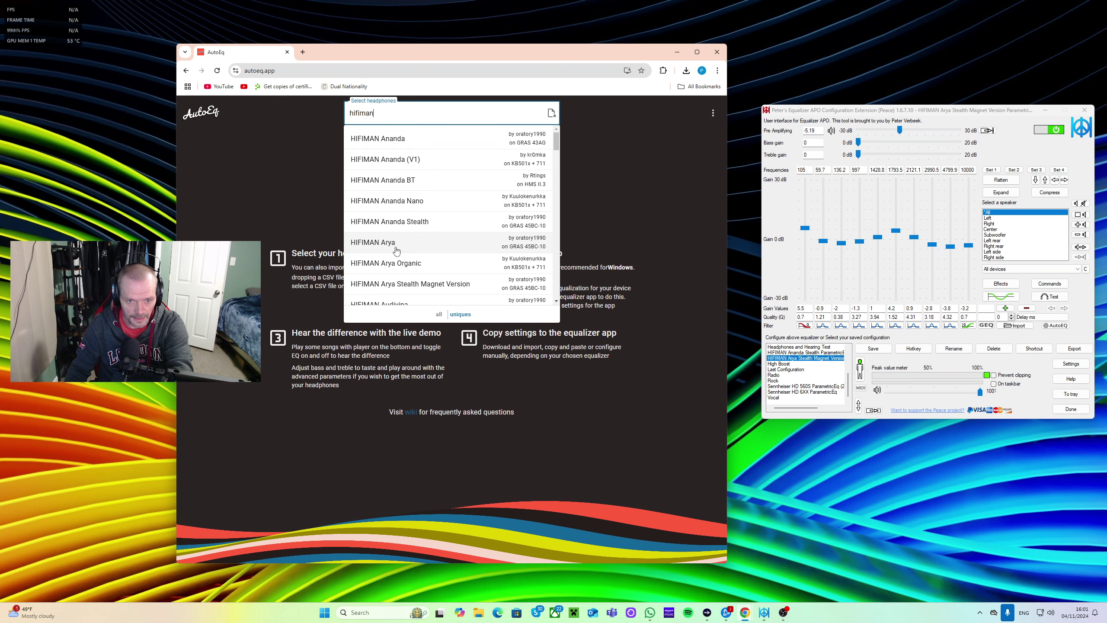
{"action": "scroll", "coordinate": [396, 250], "scroll_direction": "down", "scroll_amount": 1}
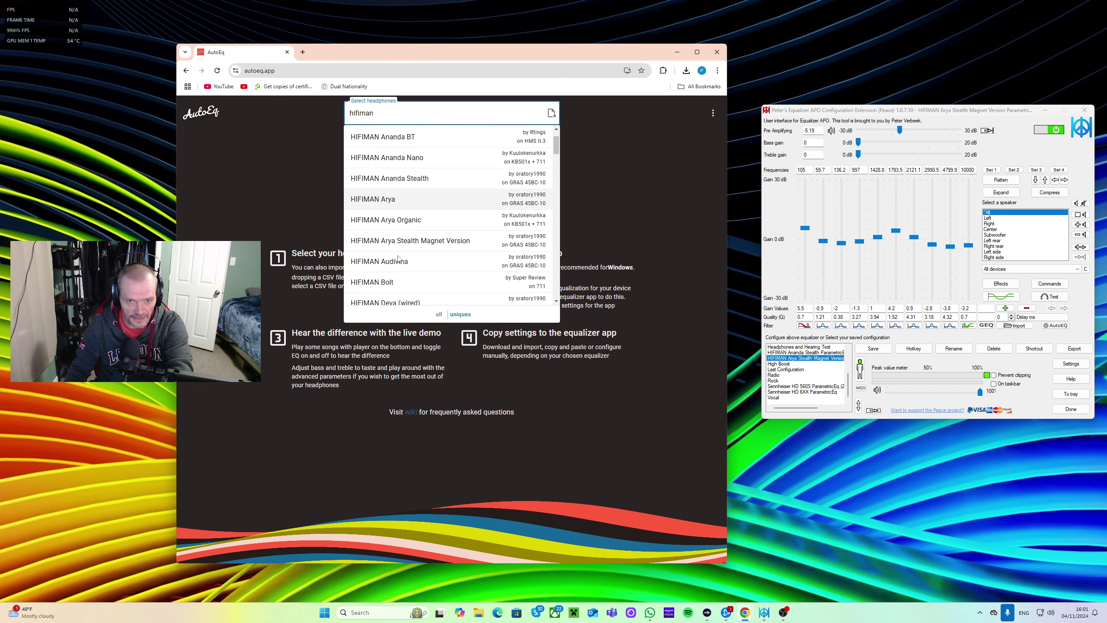
- Pick HIFIMAN Arya Stealth Magnet Version and hide the Raw, Error, Equalizer and Equalized curves
{"action": "left_click", "coordinate": [428, 242]}
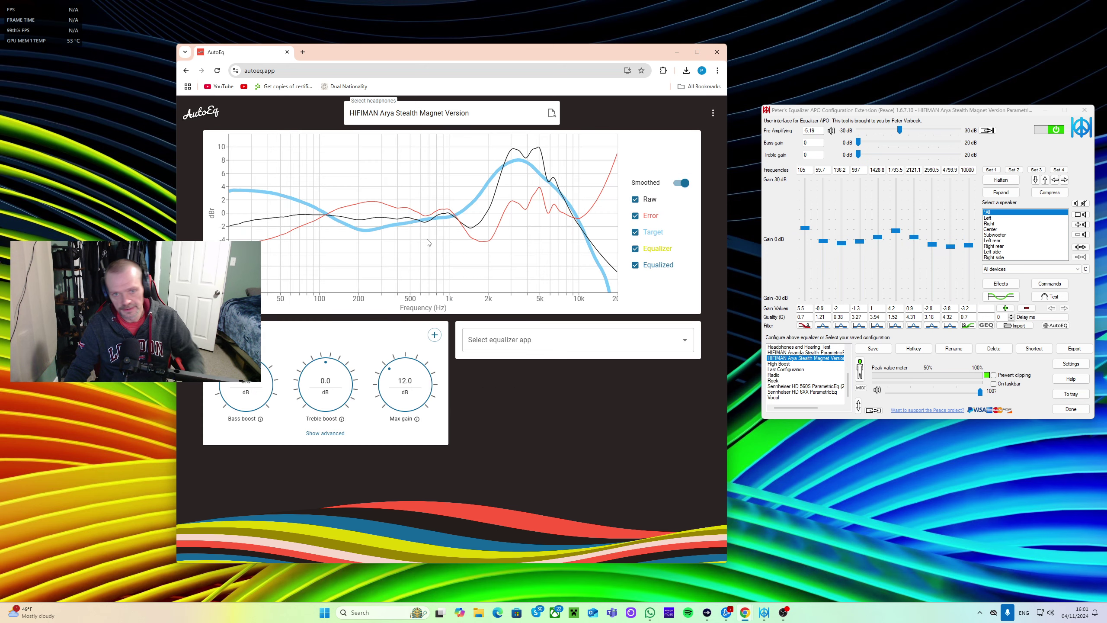
{"action": "left_click", "coordinate": [638, 199]}
{"action": "left_click", "coordinate": [635, 216]}
{"action": "left_click", "coordinate": [635, 248]}
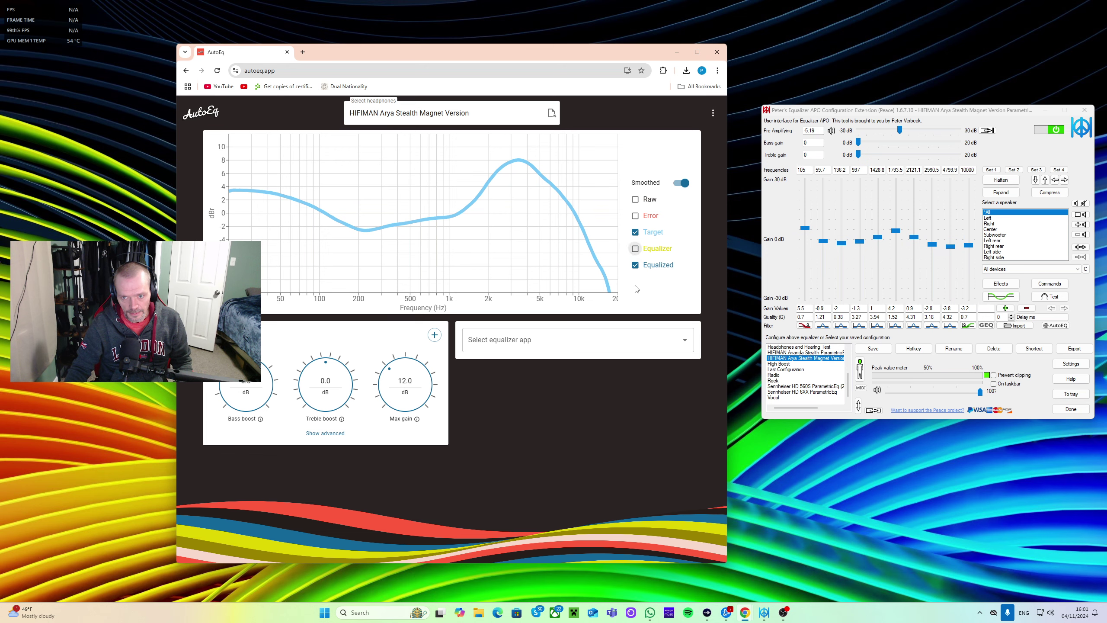
{"action": "left_click", "coordinate": [635, 266]}
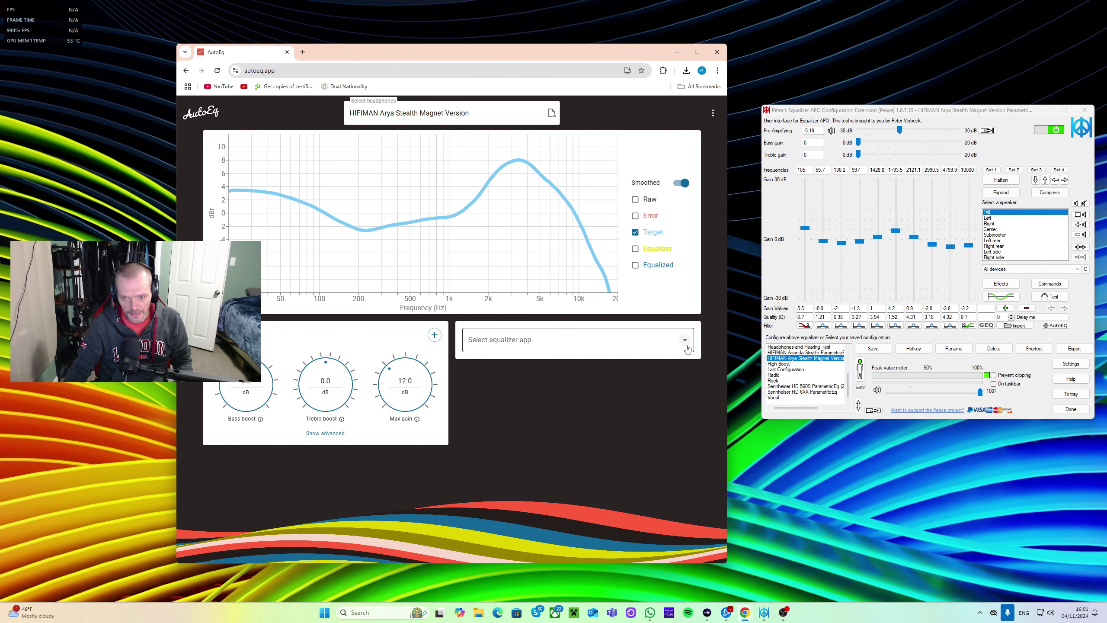
- Browse the equalizer app list to locate Peace
{"action": "left_click", "coordinate": [601, 340]}
{"action": "scroll", "coordinate": [604, 437], "scroll_direction": "down", "scroll_amount": 4}
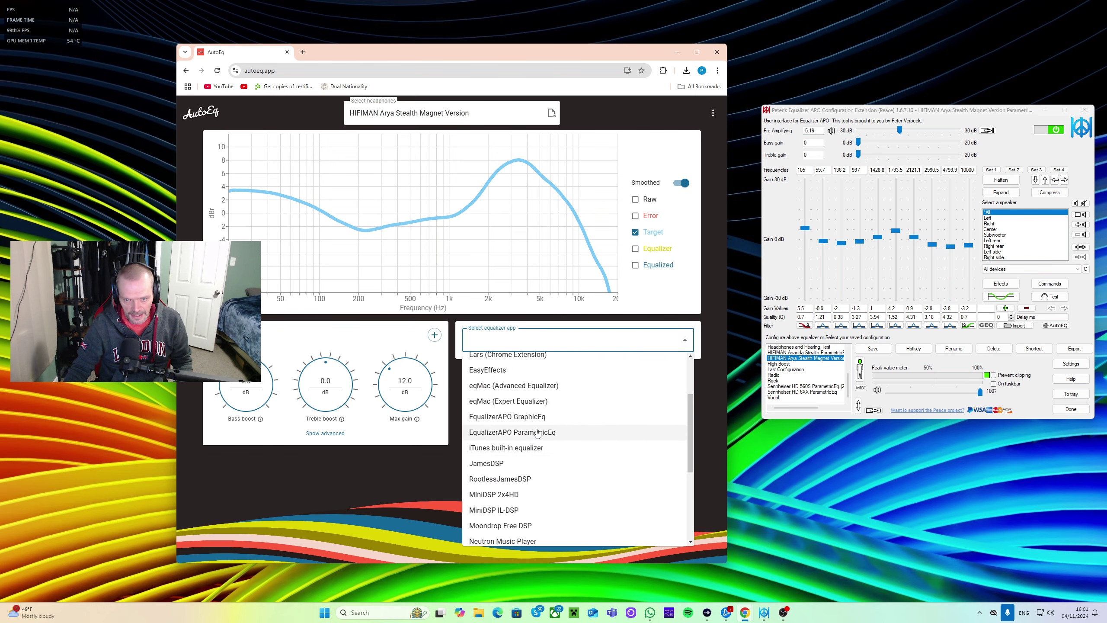
{"action": "scroll", "coordinate": [529, 461], "scroll_direction": "down", "scroll_amount": 3}
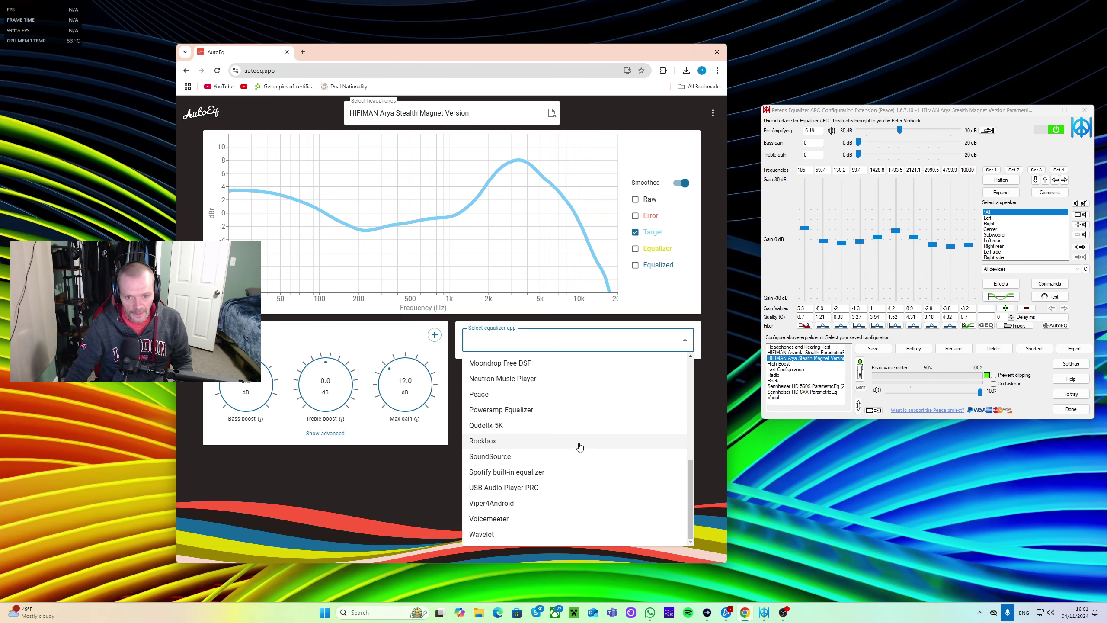
{"action": "scroll", "coordinate": [576, 448], "scroll_direction": "up", "scroll_amount": 1}
- Choose Peace as the equalizer app and save its ParametricEq filter file to Downloads
{"action": "left_click", "coordinate": [486, 437]}
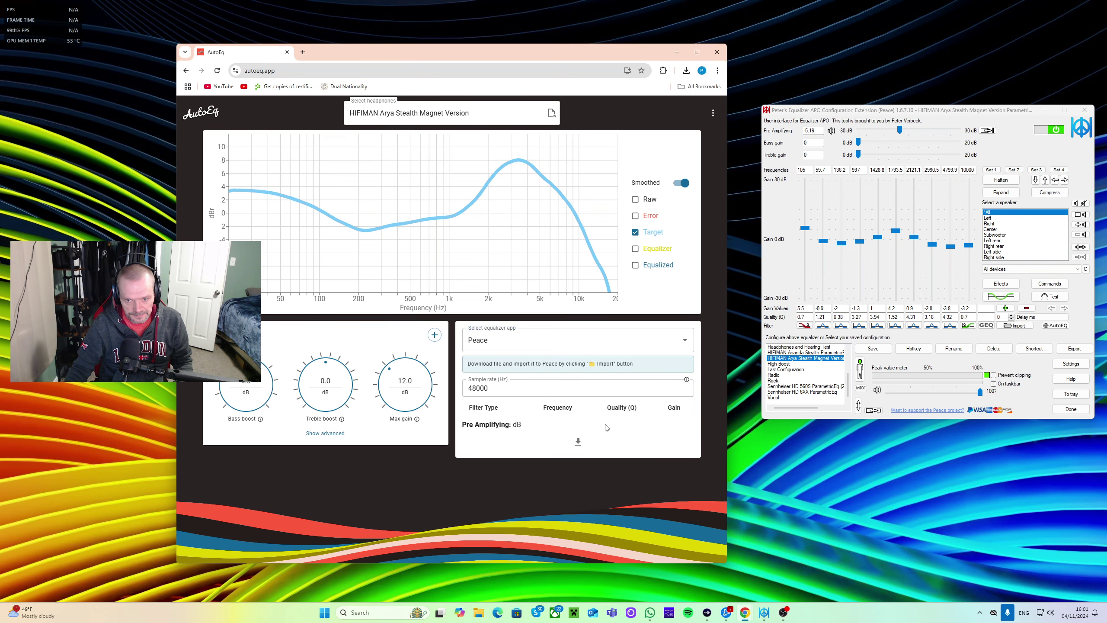
{"action": "scroll", "coordinate": [598, 471], "scroll_direction": "down", "scroll_amount": 2}
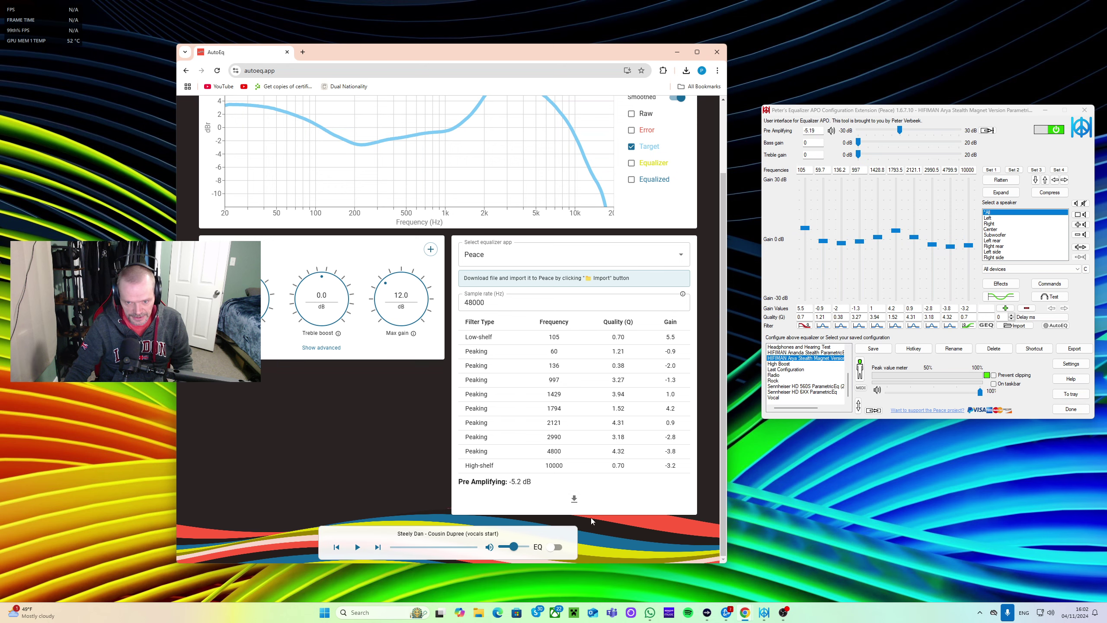
{"action": "left_click", "coordinate": [573, 499]}
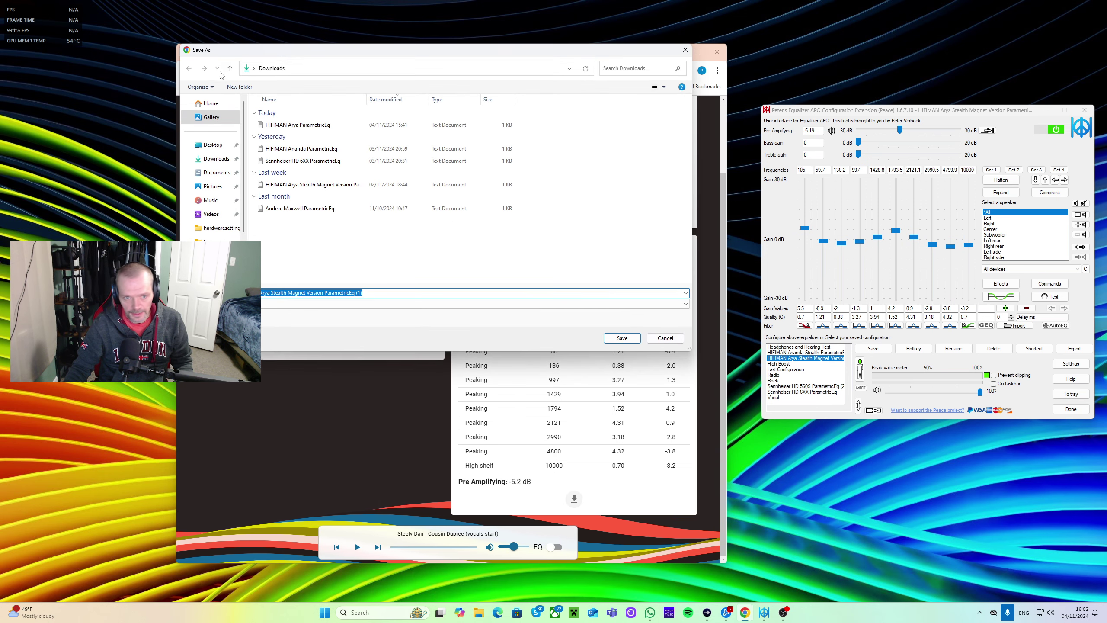
{"action": "left_click", "coordinate": [622, 338]}
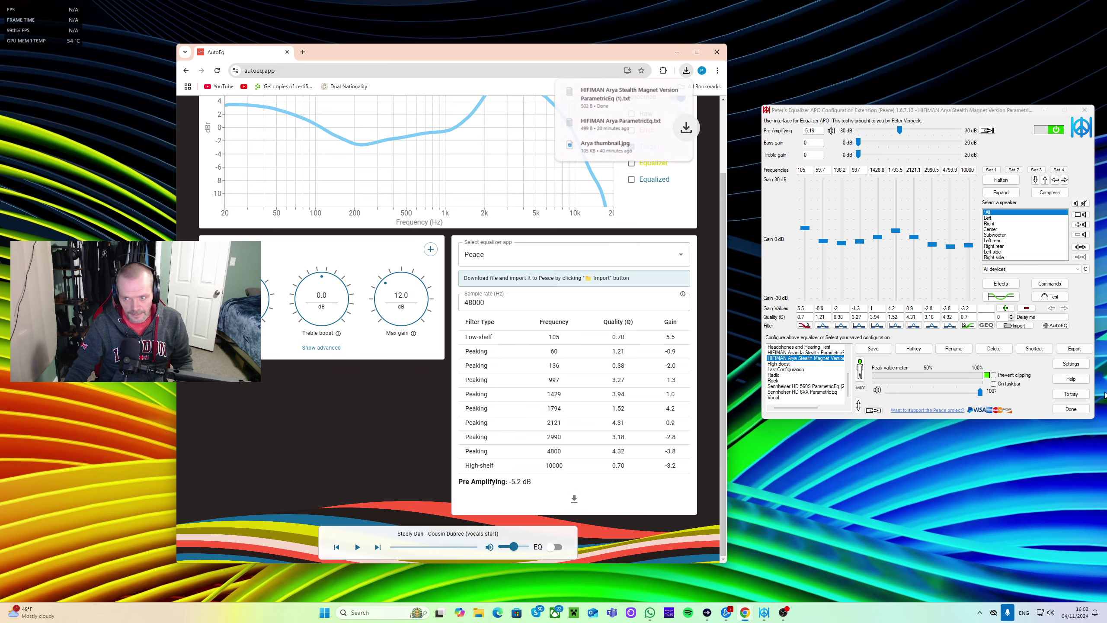
- Import the Arya Stealth Magnet Version ParametricEq file into Peace, giving -5.19 dB pre-amplifying
{"action": "left_click", "coordinate": [1022, 327]}
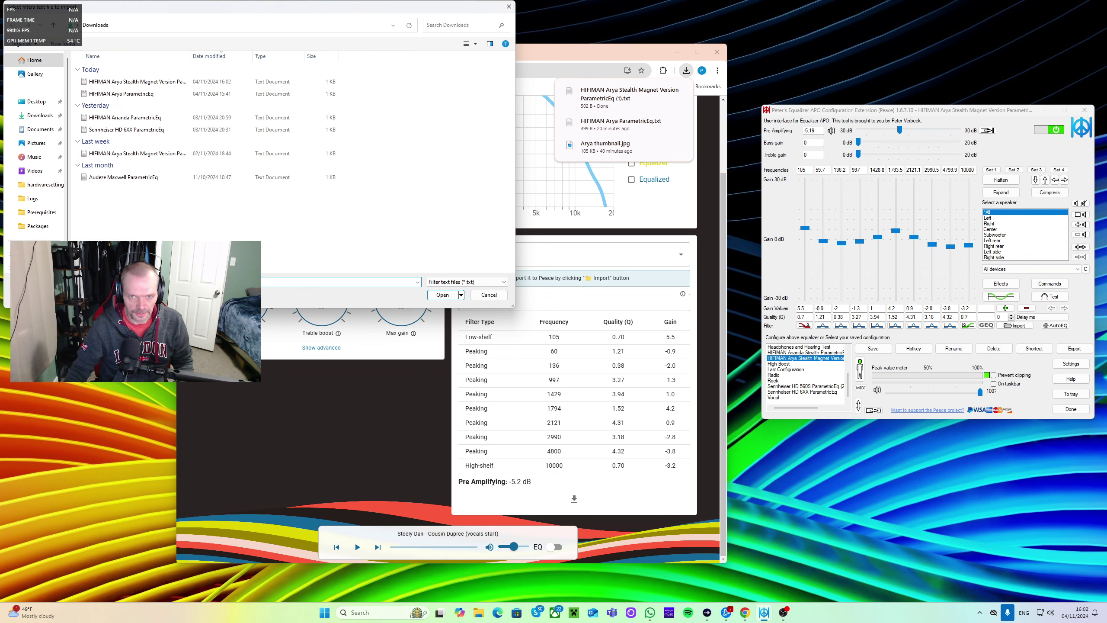
{"action": "left_click", "coordinate": [488, 295]}
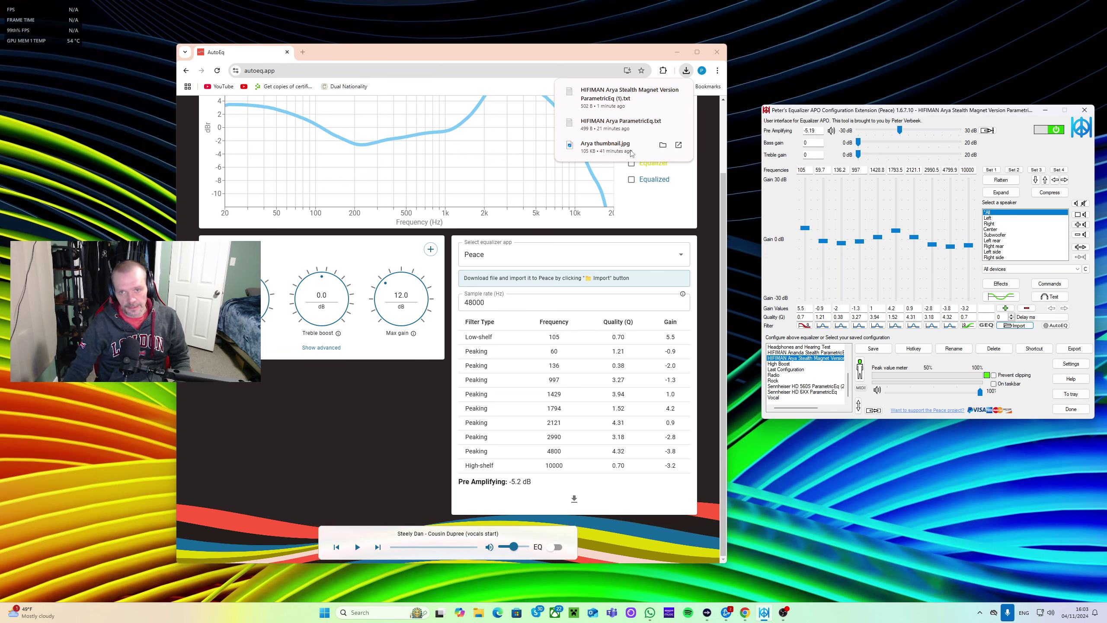
- Minimize the AutoEq window and bring the TOPPING DX3 Pro+ product window to the front
{"action": "left_click", "coordinate": [677, 52]}
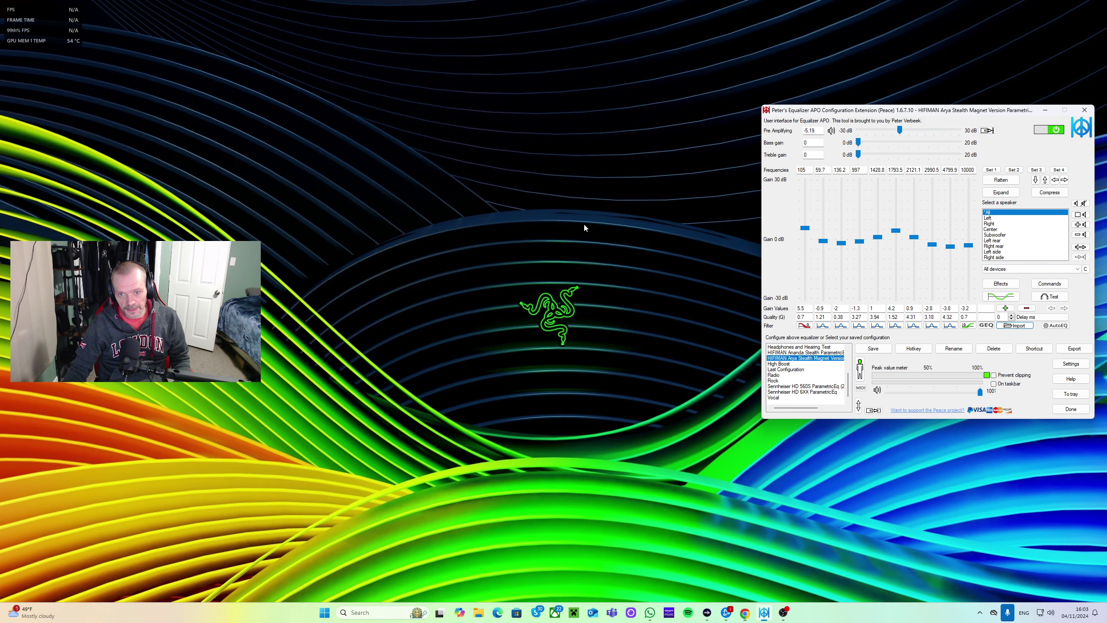
{"action": "mouse_move", "coordinate": [746, 619]}
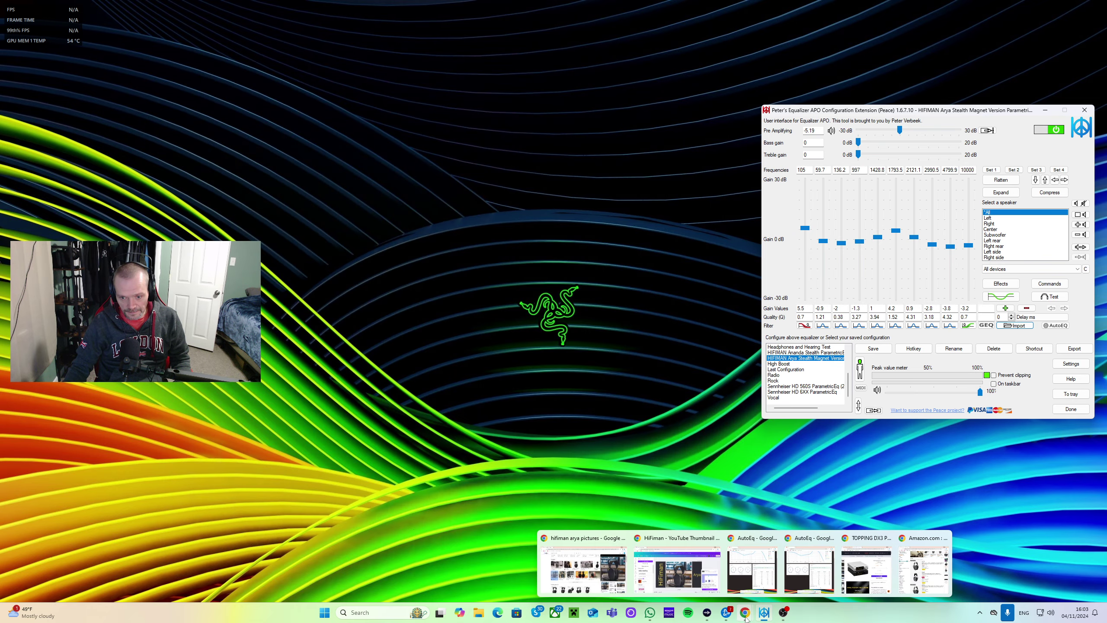
{"action": "left_click", "coordinate": [676, 586]}
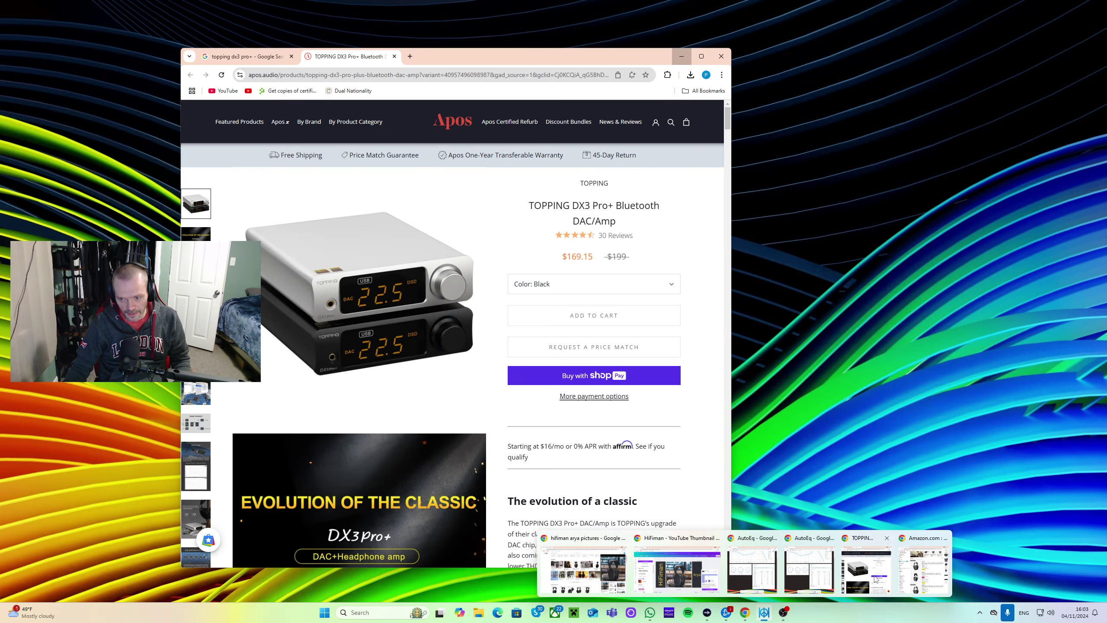
{"action": "left_click", "coordinate": [866, 569]}
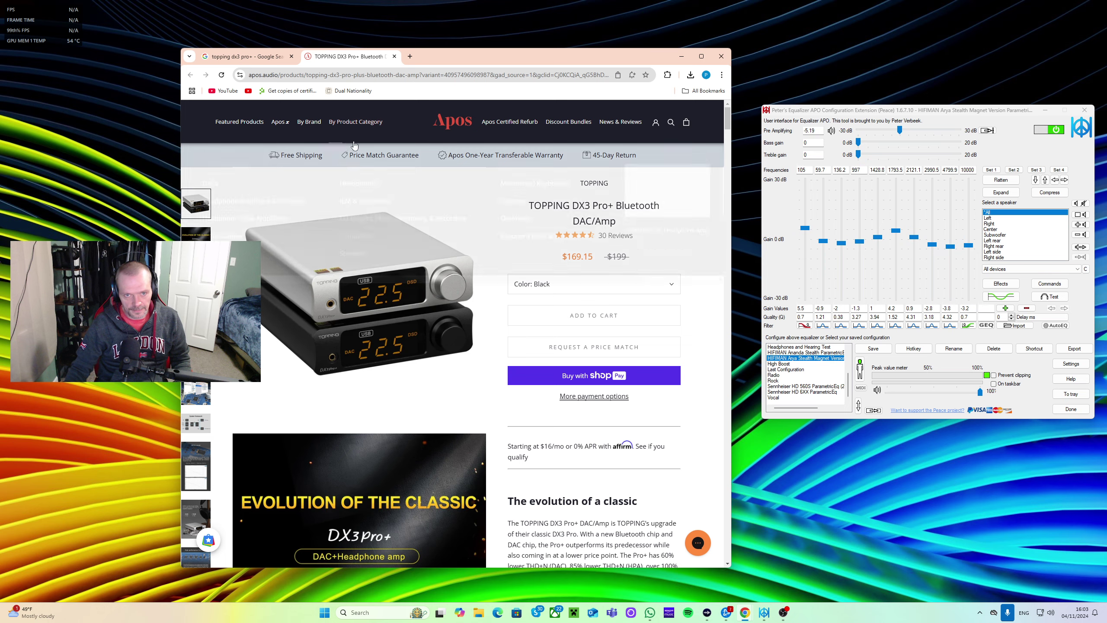
{"action": "mouse_move", "coordinate": [752, 615]}
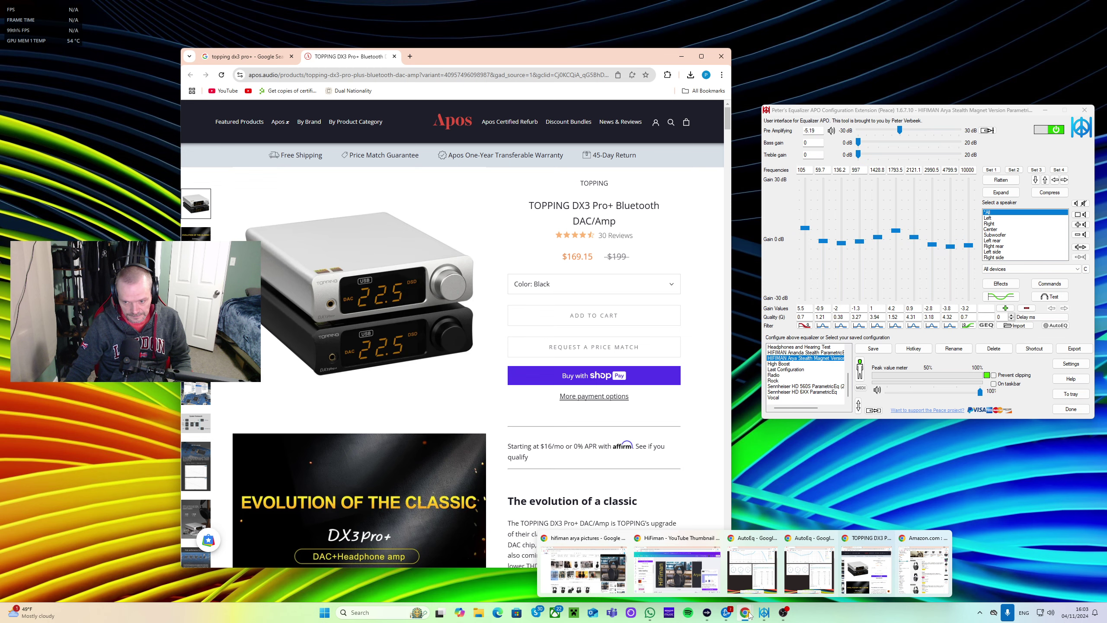
- Bring the Amazon results window to the front
{"action": "mouse_move", "coordinate": [910, 575]}
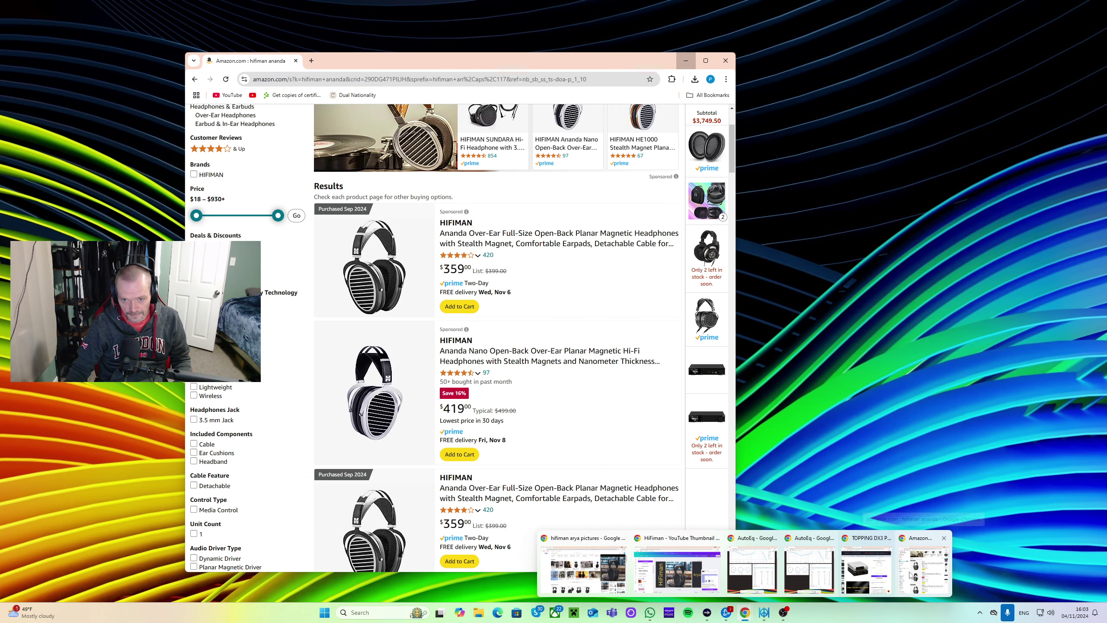
{"action": "left_click", "coordinate": [910, 574]}
{"action": "scroll", "coordinate": [405, 125], "scroll_direction": "up", "scroll_amount": 3}
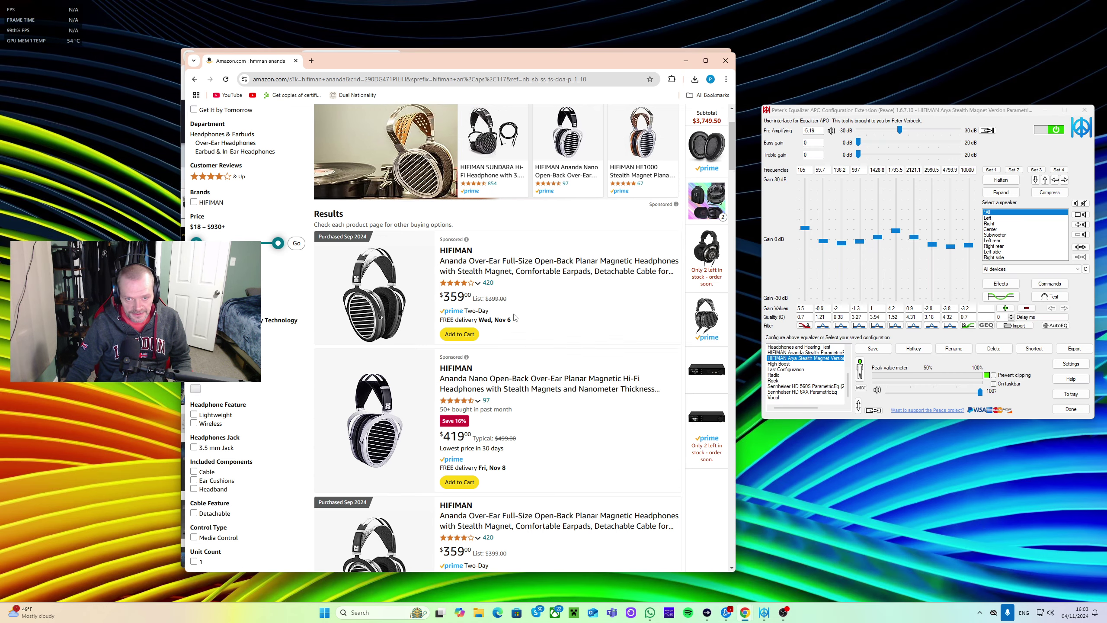
- Search Amazon for 'hifiman arya' and open the $599 Arya Stealth Magnet Version listing
{"action": "left_click", "coordinate": [405, 122]}
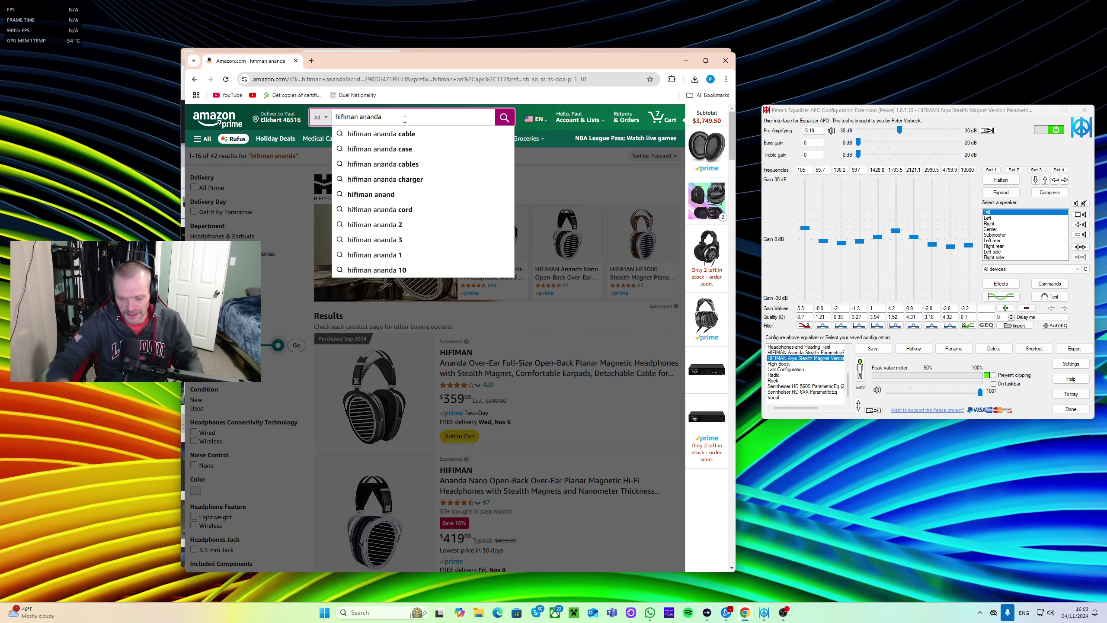
{"action": "key", "text": "BackSpace"}
{"action": "key", "text": "BackSpace"}
{"action": "key", "text": "BackSpace"}
{"action": "key", "text": "BackSpace"}
{"action": "key", "text": "BackSpace"}
{"action": "key", "text": "BackSpace"}
{"action": "type", "text": "arya"}
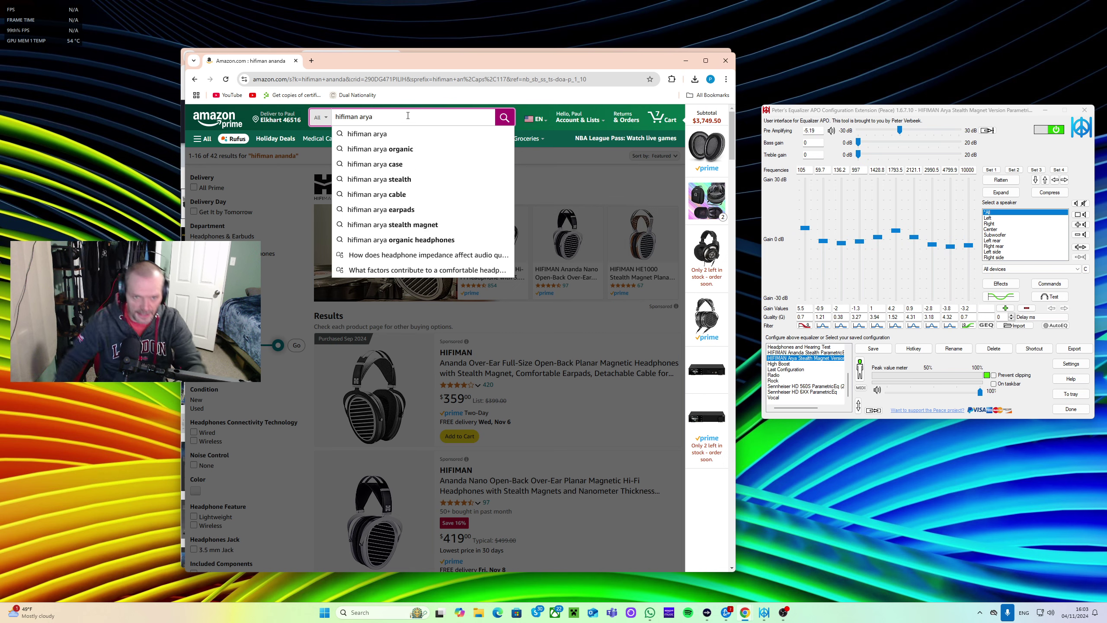
{"action": "left_click", "coordinate": [395, 134]}
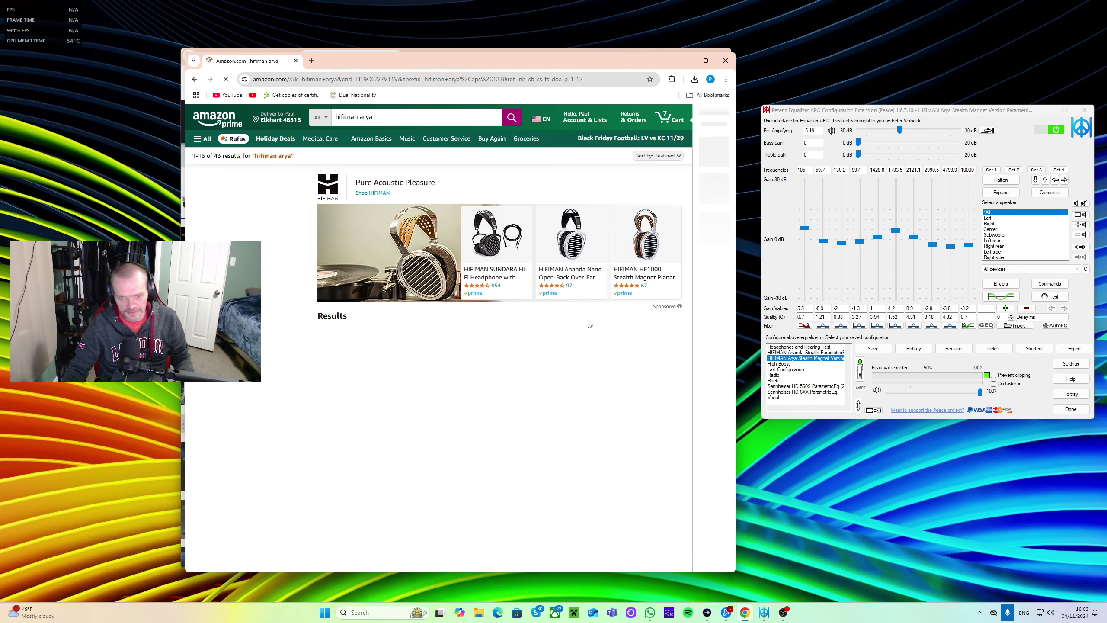
{"action": "scroll", "coordinate": [436, 305], "scroll_direction": "down", "scroll_amount": 5}
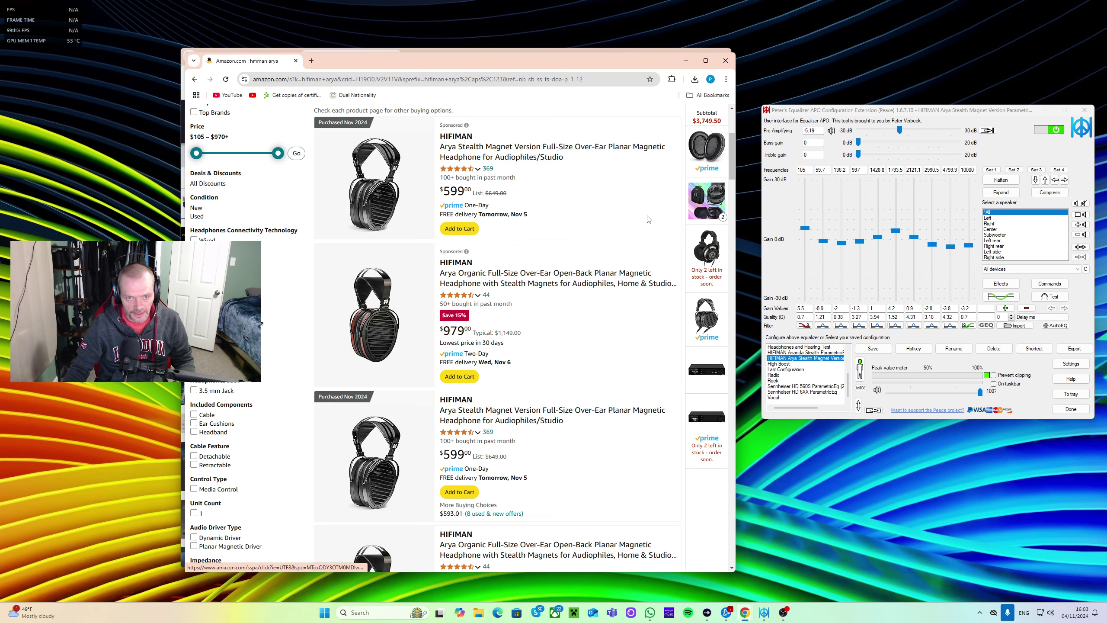
{"action": "left_click", "coordinate": [481, 153]}
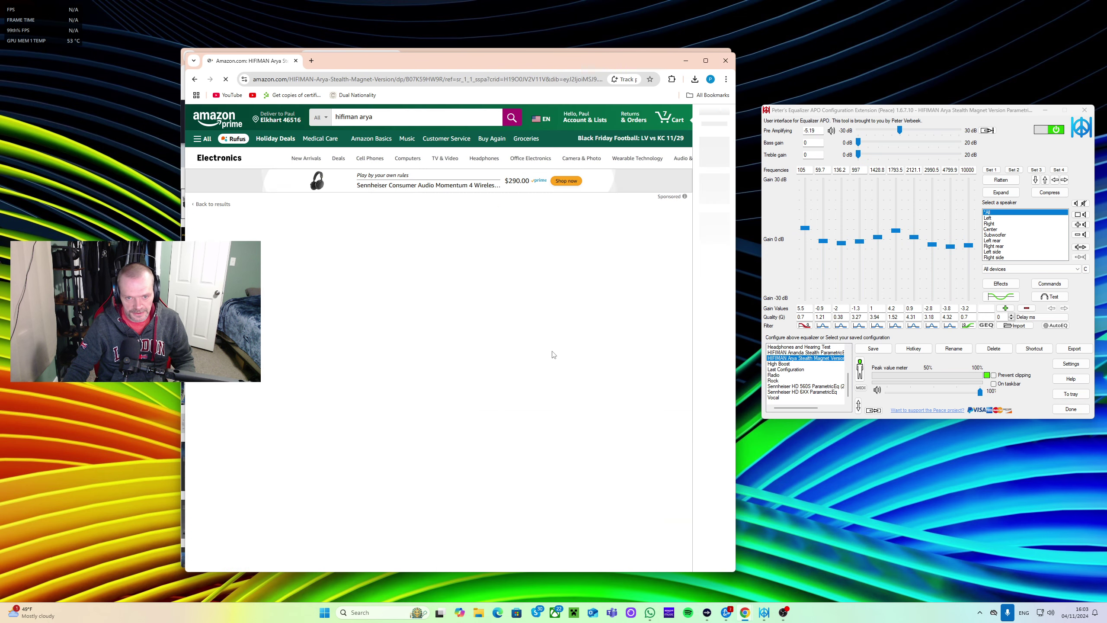